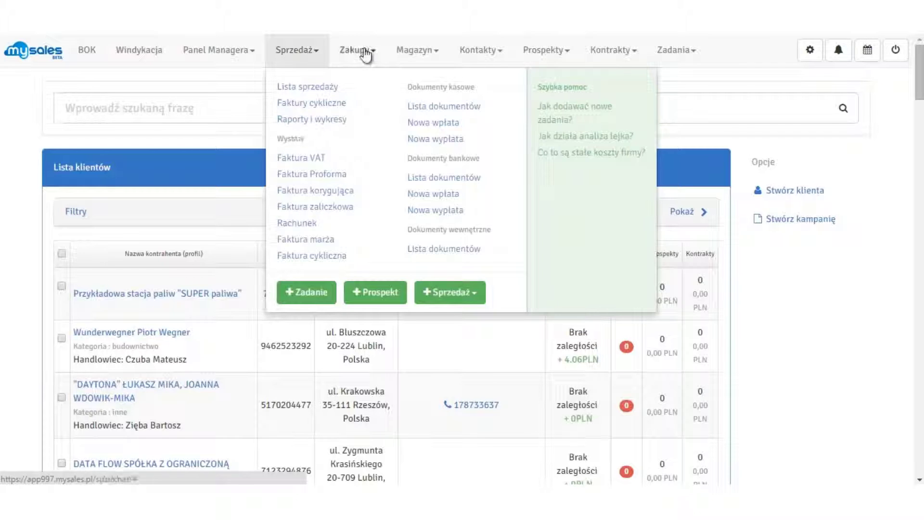
Return to the client list and start a new client record
mouse_move(413, 52)
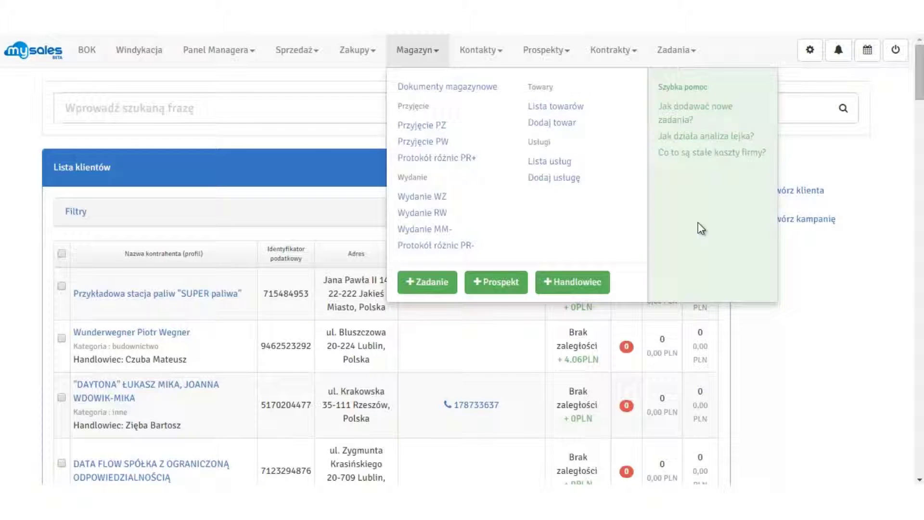
left_click(877, 321)
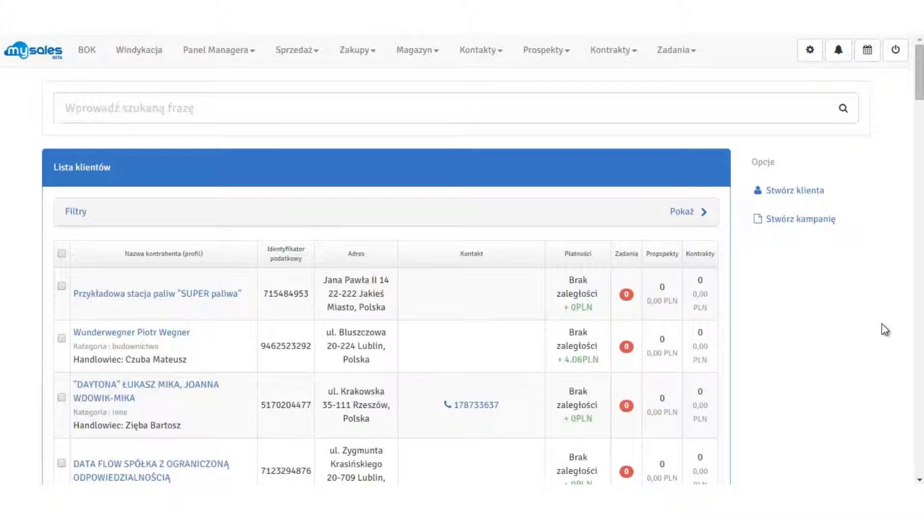
left_click(487, 53)
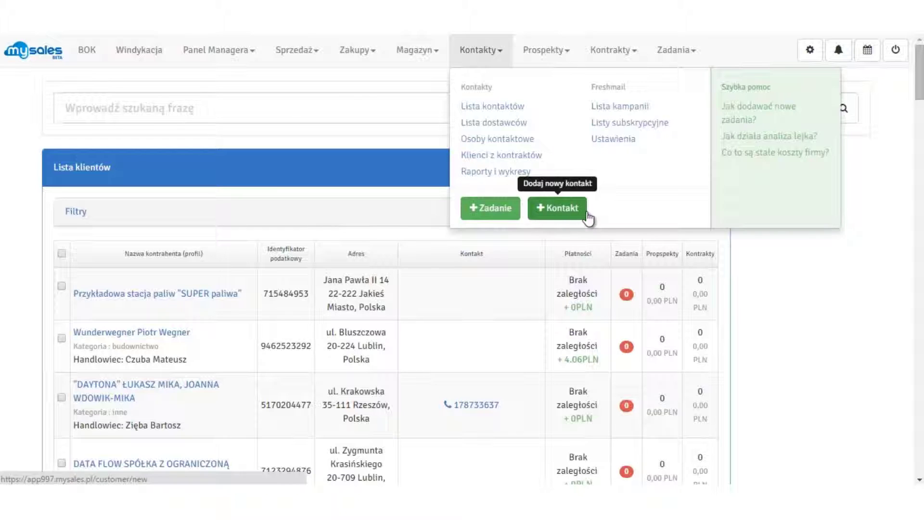
left_click(775, 311)
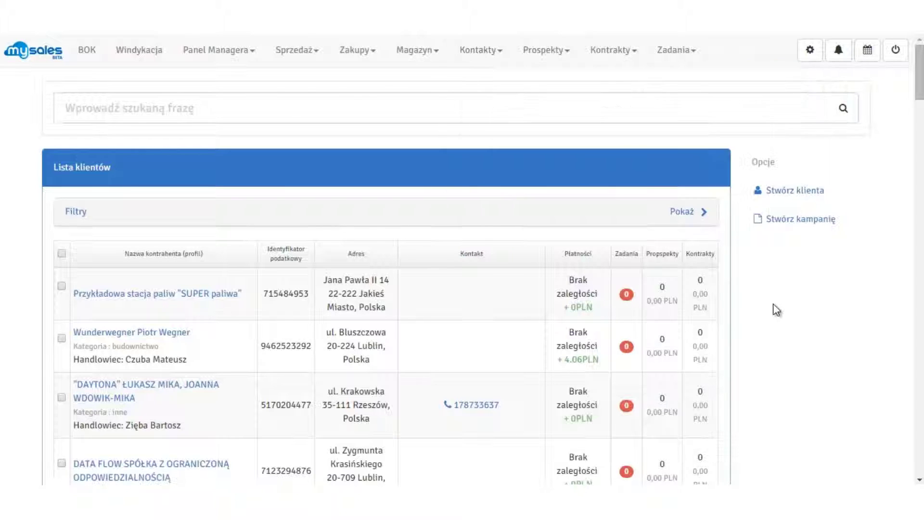
left_click(821, 193)
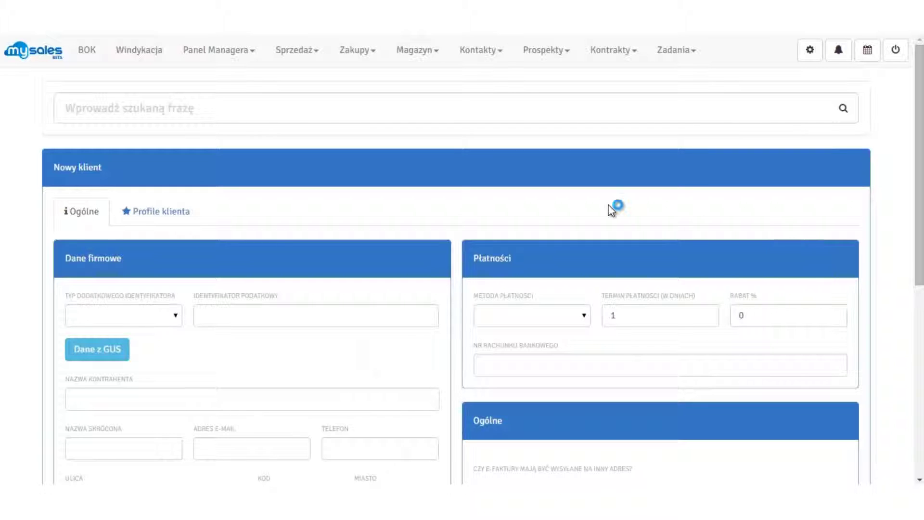
left_click(499, 60)
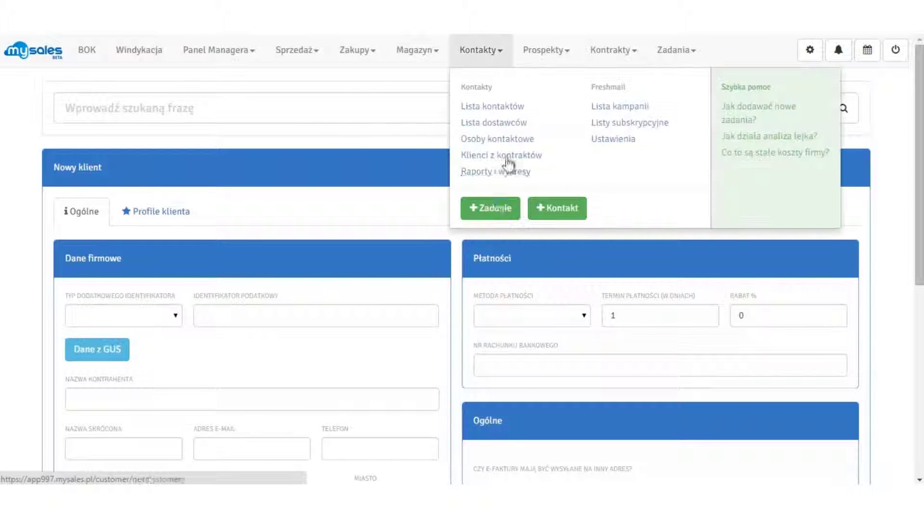
left_click(902, 302)
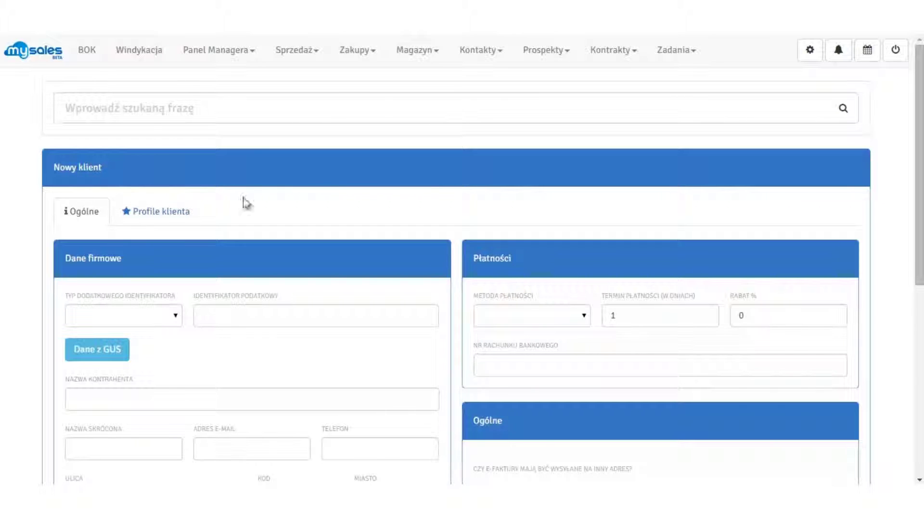
scroll(314, 206, "down", 3)
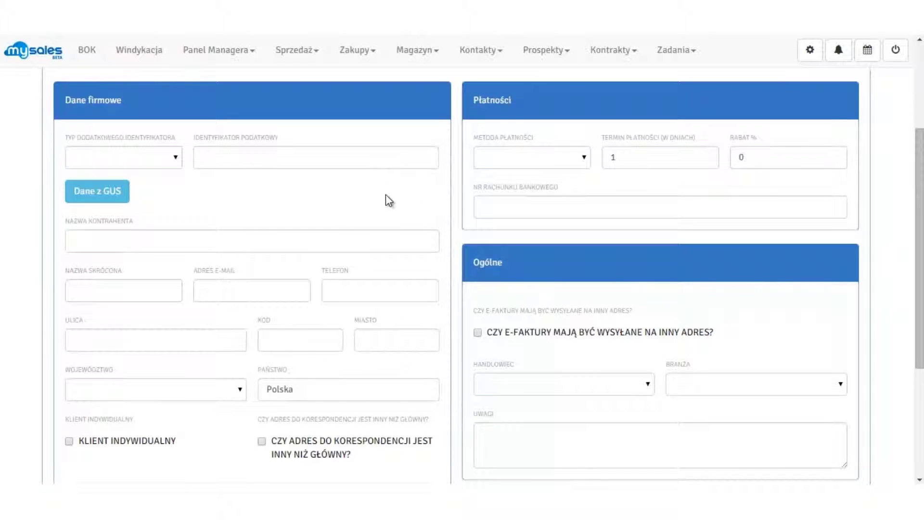
Set the identifier type to NIP and paste the company's tax number
left_click(176, 158)
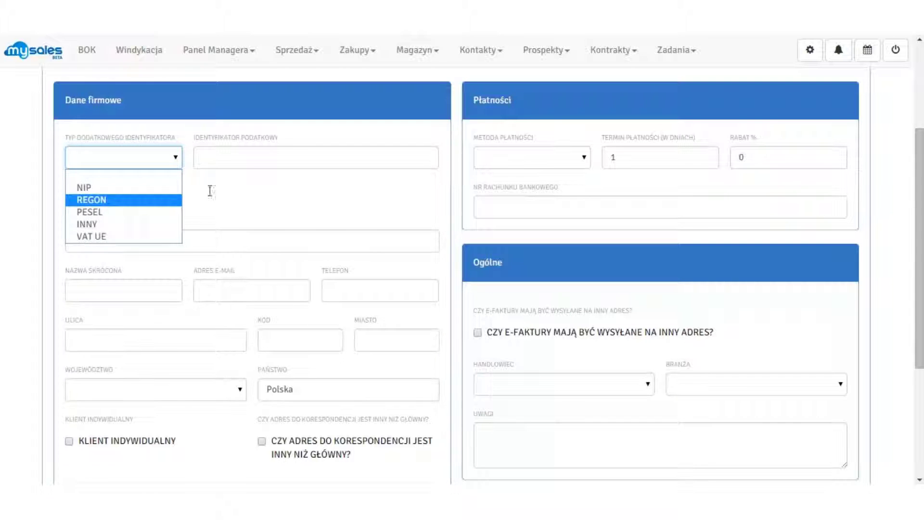
left_click(211, 195)
left_click(166, 158)
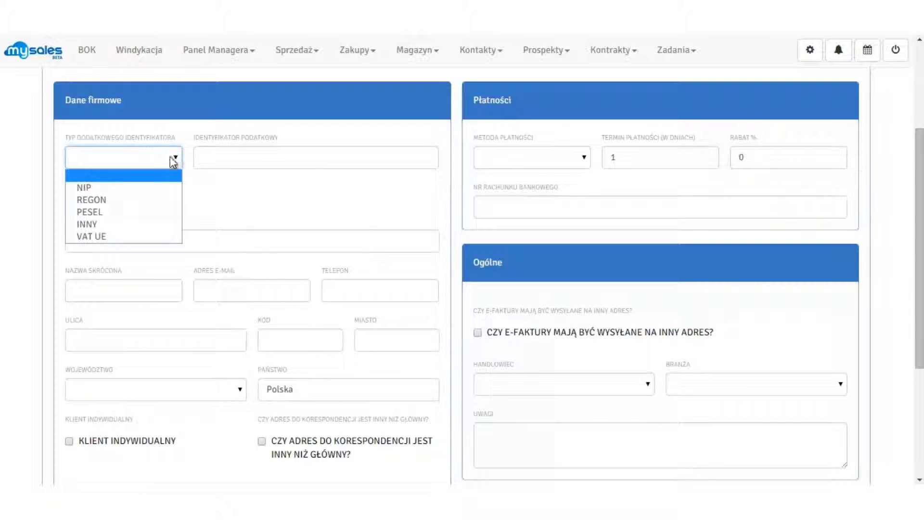
left_click(160, 187)
left_click(291, 157)
key("ctrl+v")
Load the company name, postcode and city from GUS after entering the captcha
left_click(294, 236)
type("s")
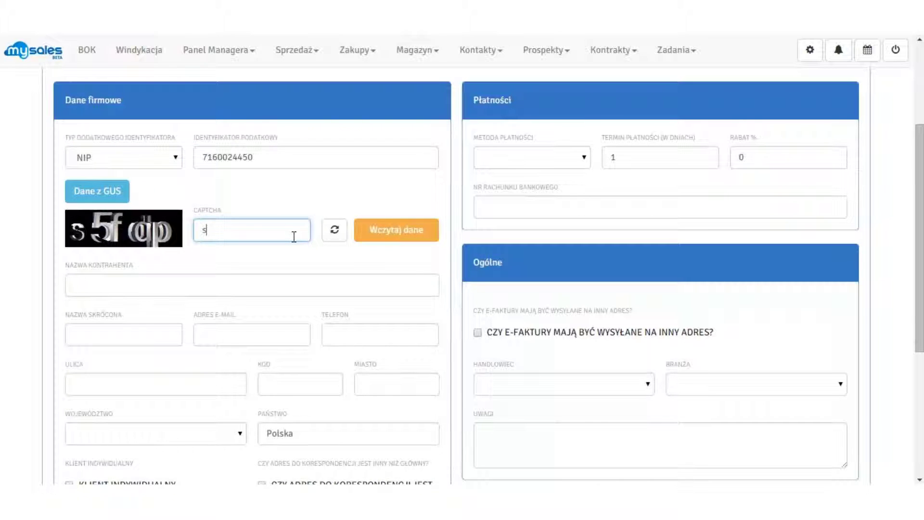
type("5fdp")
left_click(391, 243)
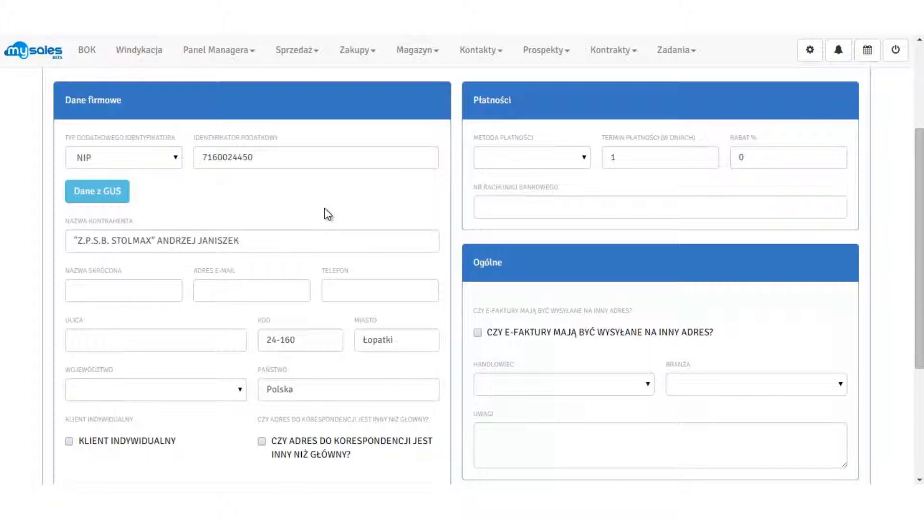
left_click(131, 294)
Enter short name Stolmax, paste the company e-mail and type the phone number
type("Stolmax")
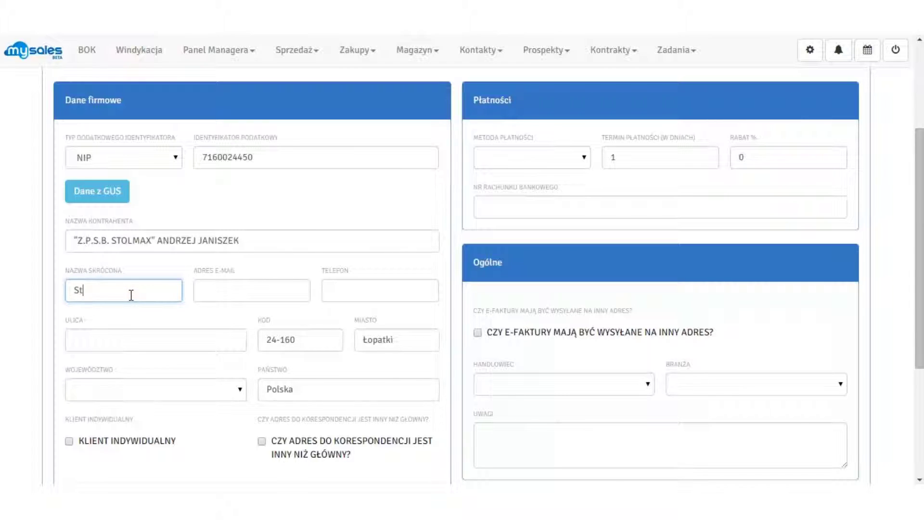
key("Tab")
key("ctrl+v")
key("Tab")
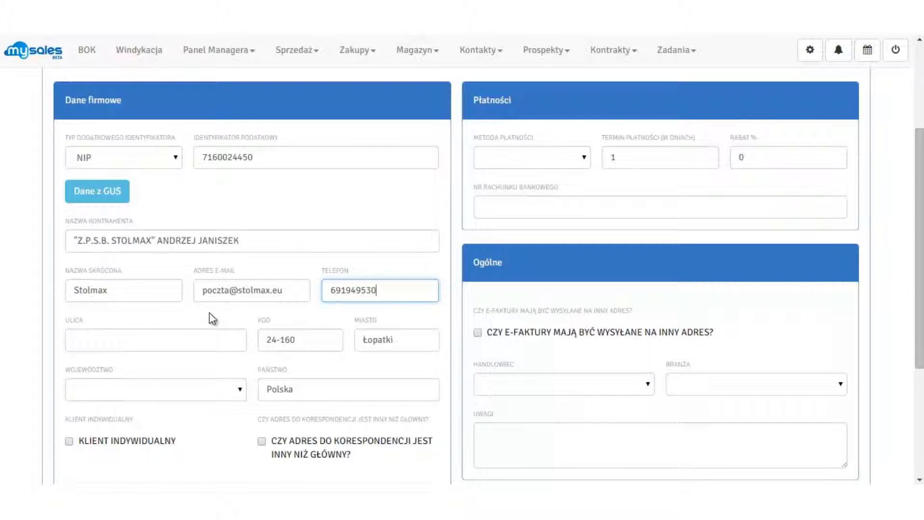
Fill in the street, city Wąwolnica and the lubelskie voivodeship
left_click(198, 338)
type("Łopatki")
key("Tab")
key("Tab")
type("Wąwolnica")
key("Tab")
key("l")
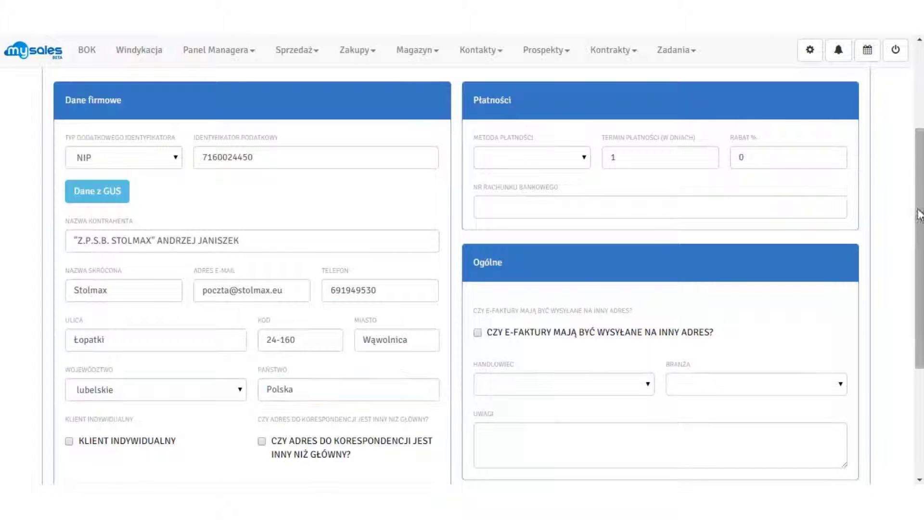
Set payment method Przelew, a 30-day payment term and a 5% discount
left_click(583, 159)
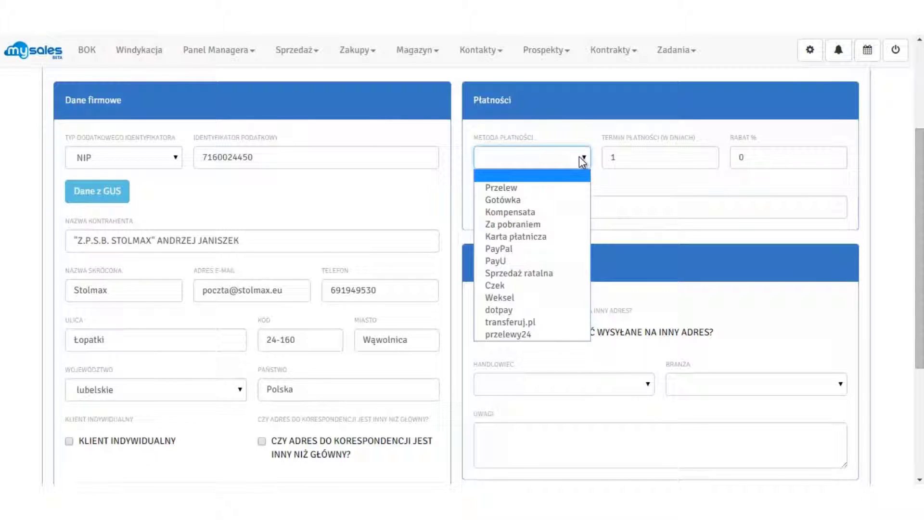
left_click(564, 189)
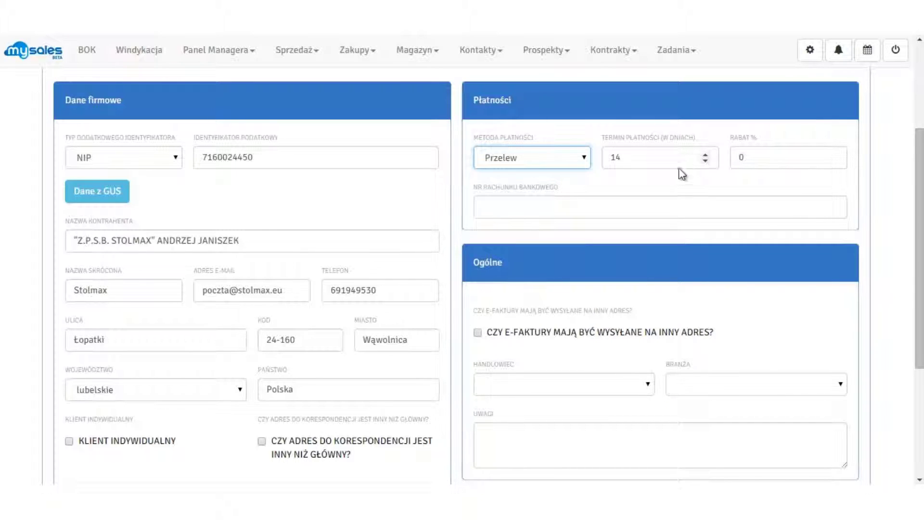
key("Tab")
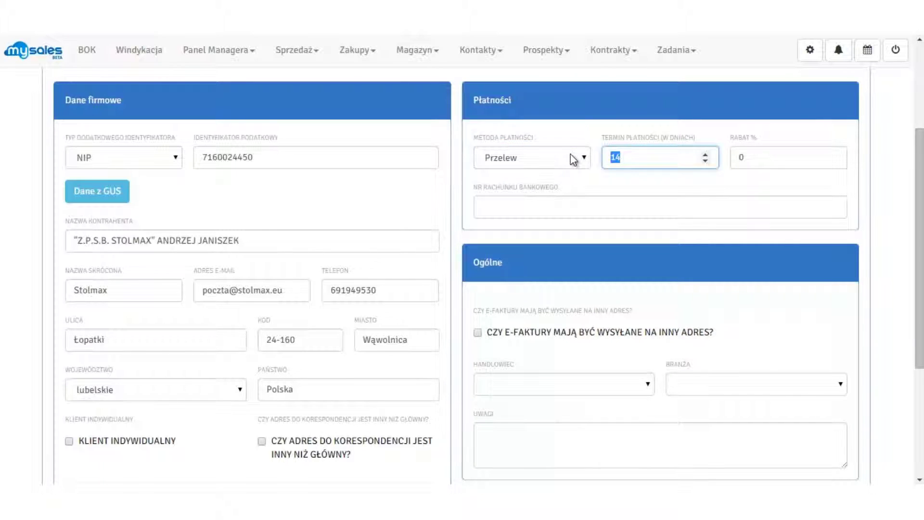
type("30")
left_click(752, 171)
left_click(763, 160)
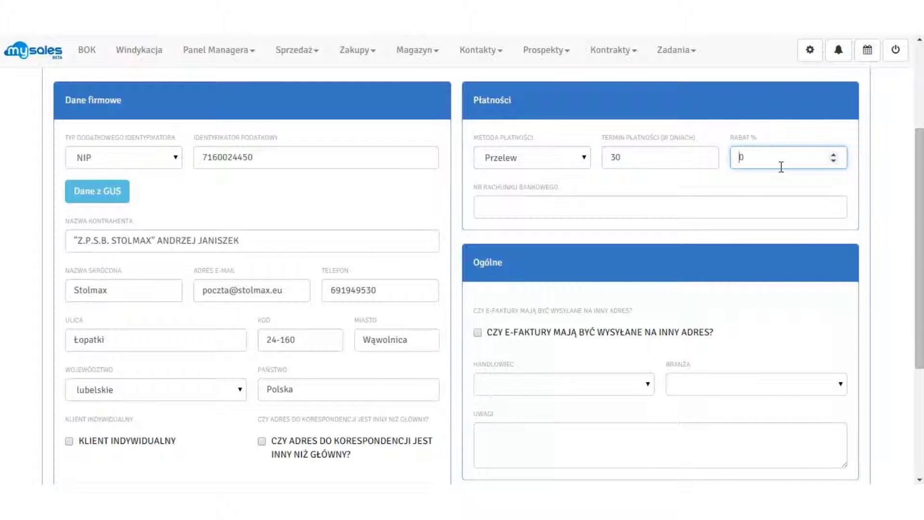
type("5")
left_click(836, 188)
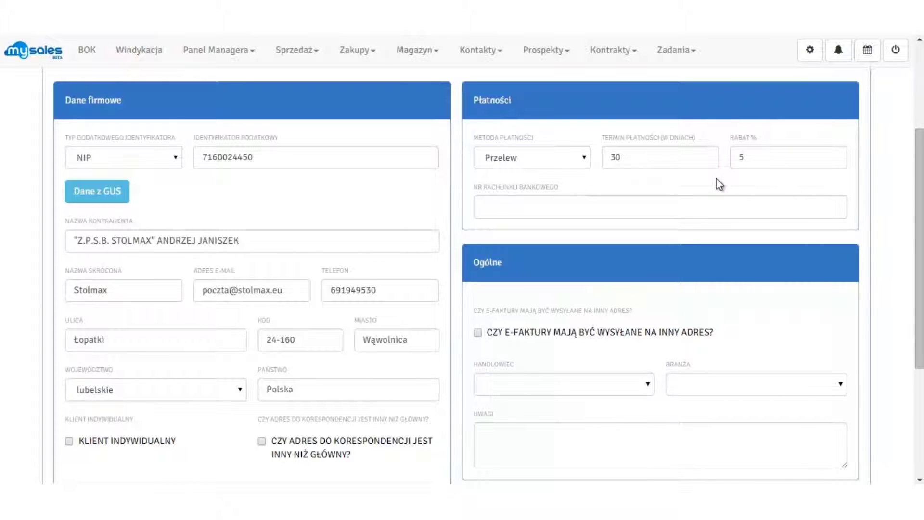
Enter the client's bank account number
left_click(528, 205)
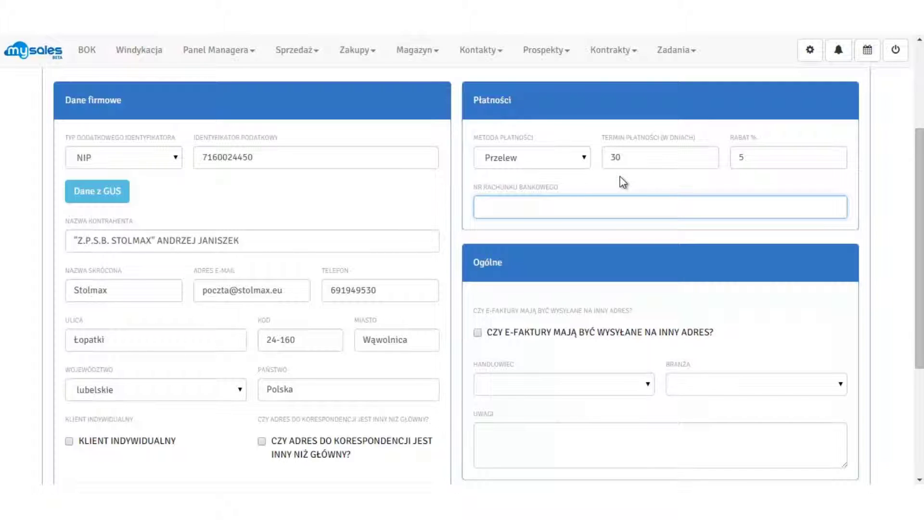
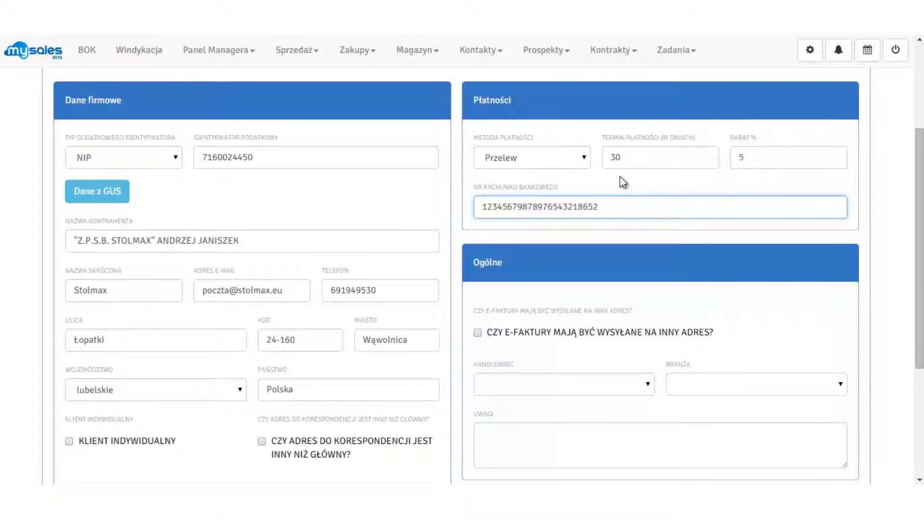
left_click(767, 335)
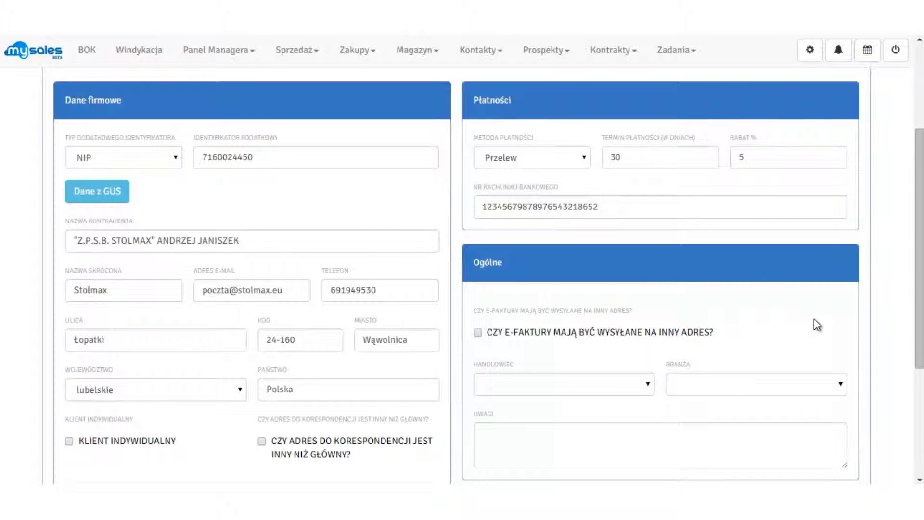
Send e-invoices to a separate address and enter the invoice e-mail
scroll(845, 326, "down", 3)
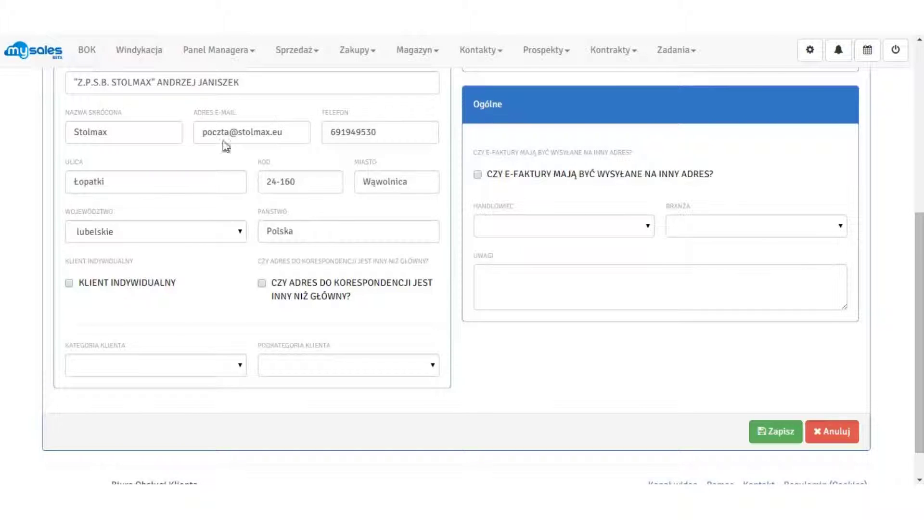
left_click(478, 175)
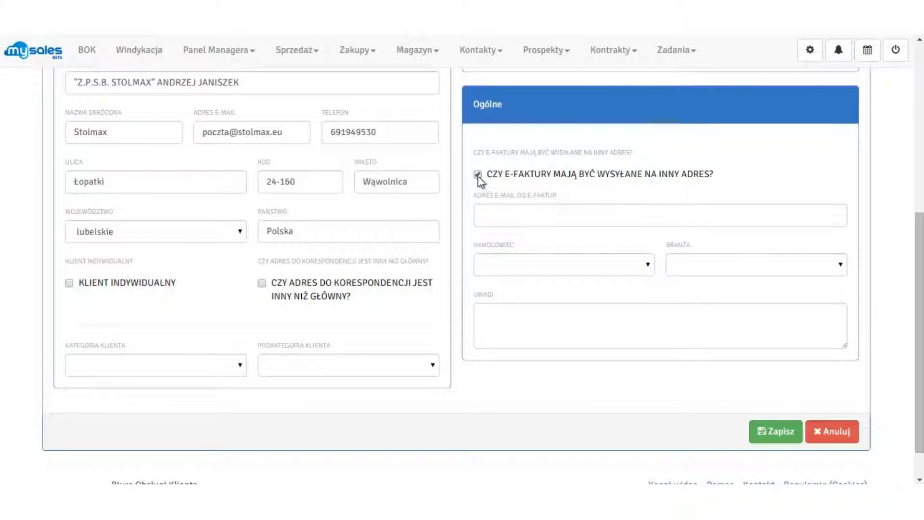
left_click(563, 213)
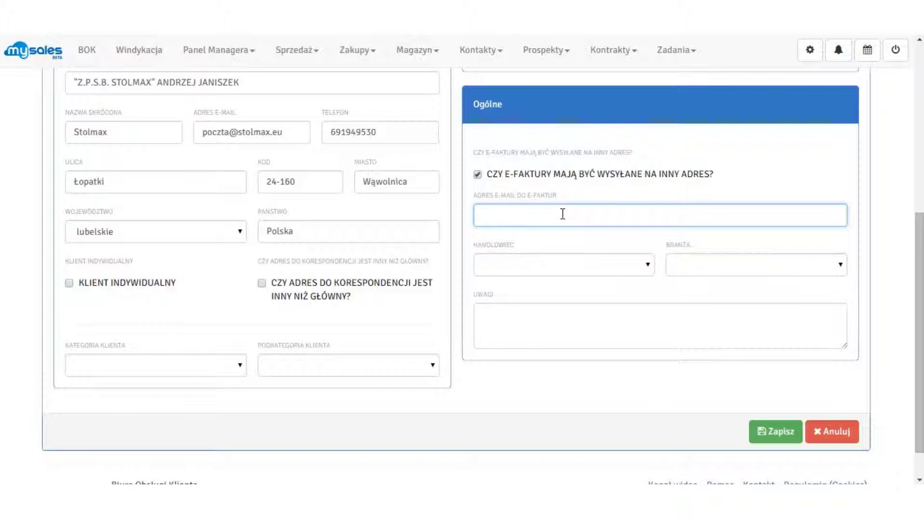
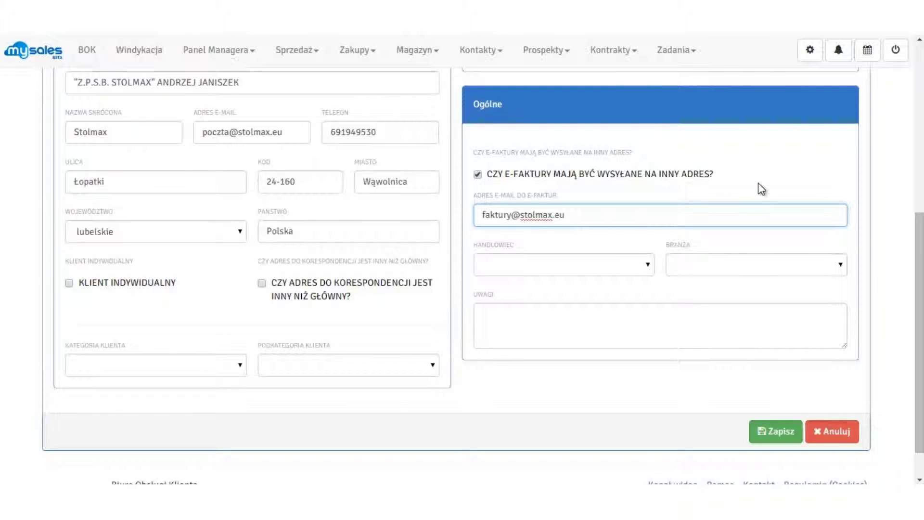
left_click(650, 264)
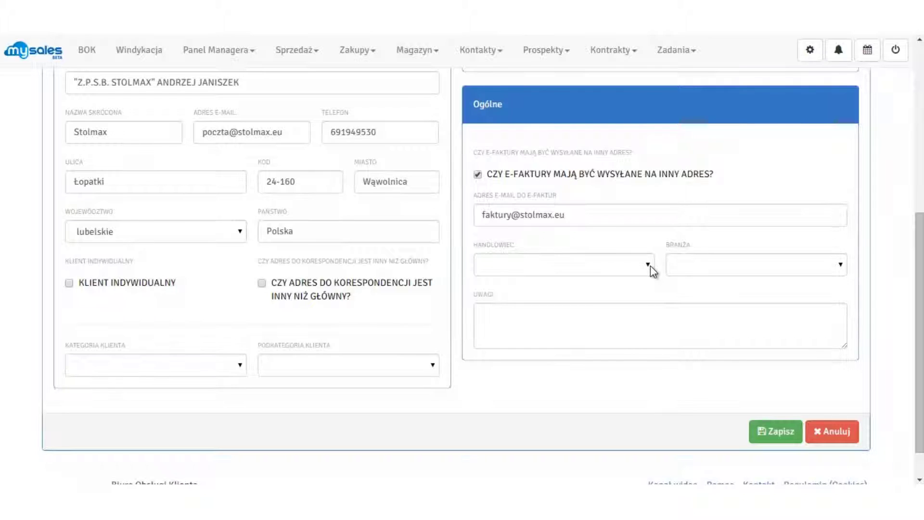
Assign a salesperson, choose industry budownictwo and note 'woli rozmawiać przez telefon niż pisać maile'
left_click(651, 265)
left_click(626, 297)
left_click(835, 265)
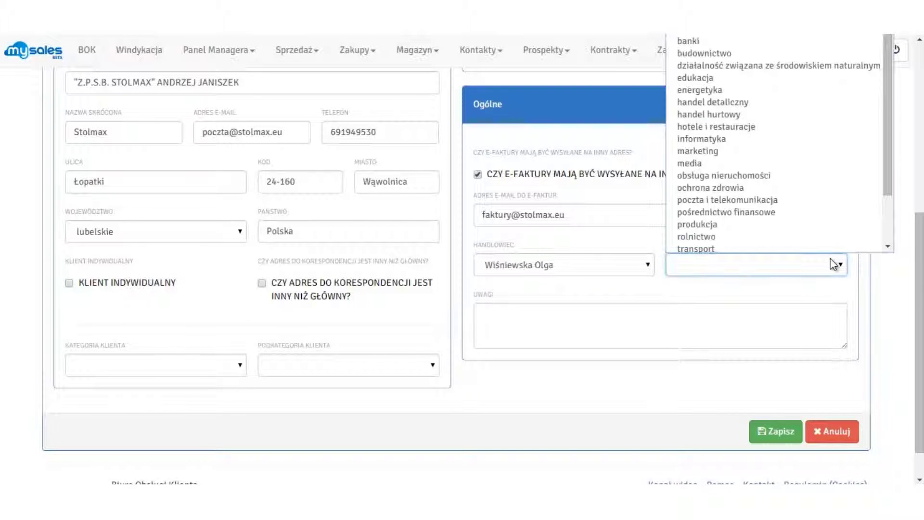
left_click(770, 53)
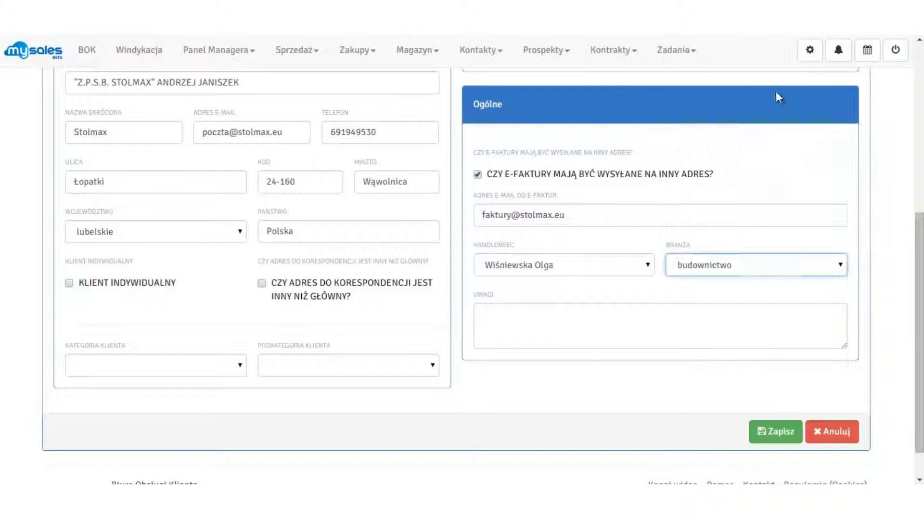
left_click(838, 322)
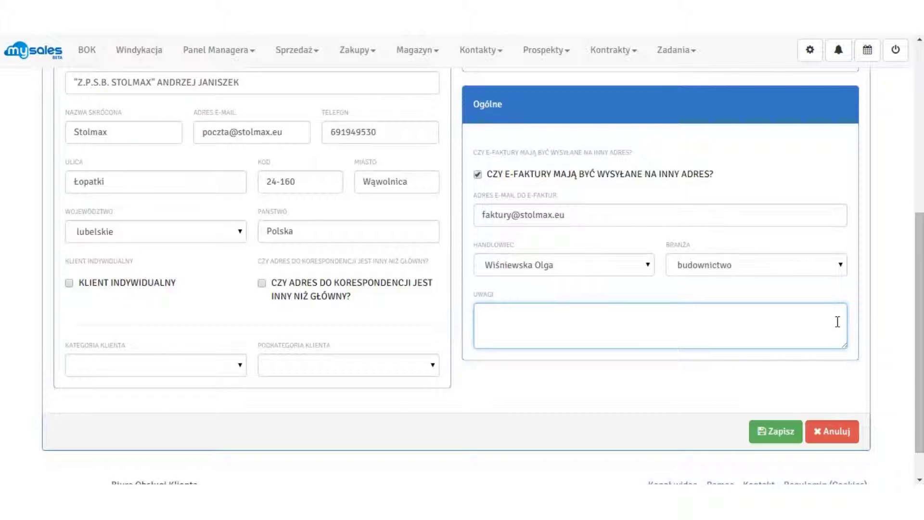
type("woli rozmawiać przez telefon niż pisać ")
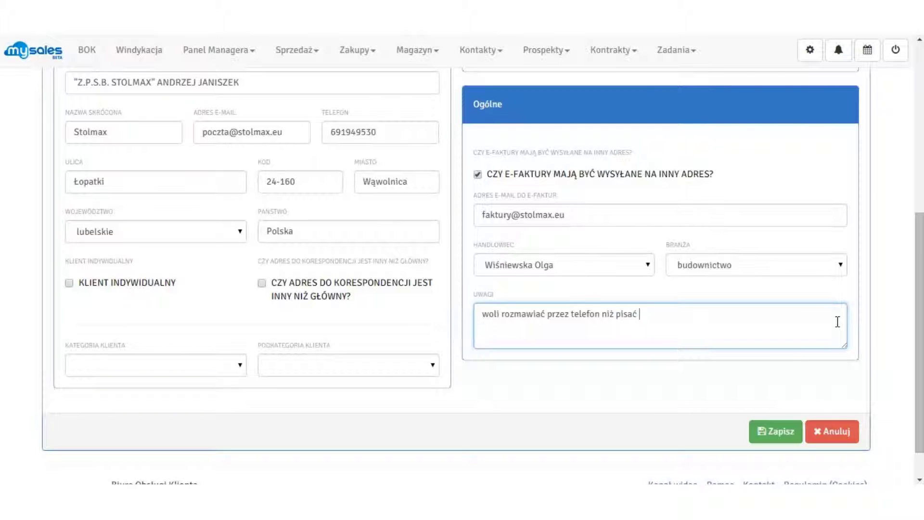
type("maile")
Finish the phone-preference note and save the Stolmax client with Zapisz
left_click(889, 298)
scroll(809, 368, "up", 1)
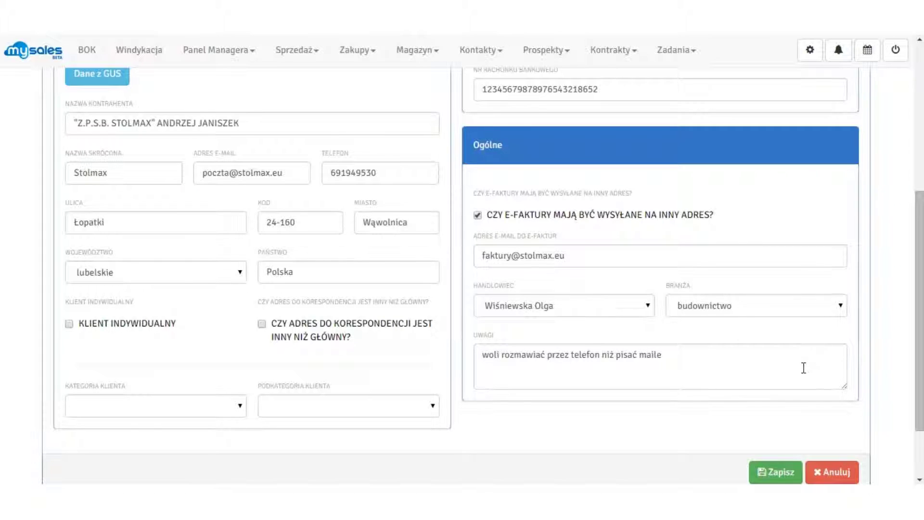
scroll(483, 276, "down", 1)
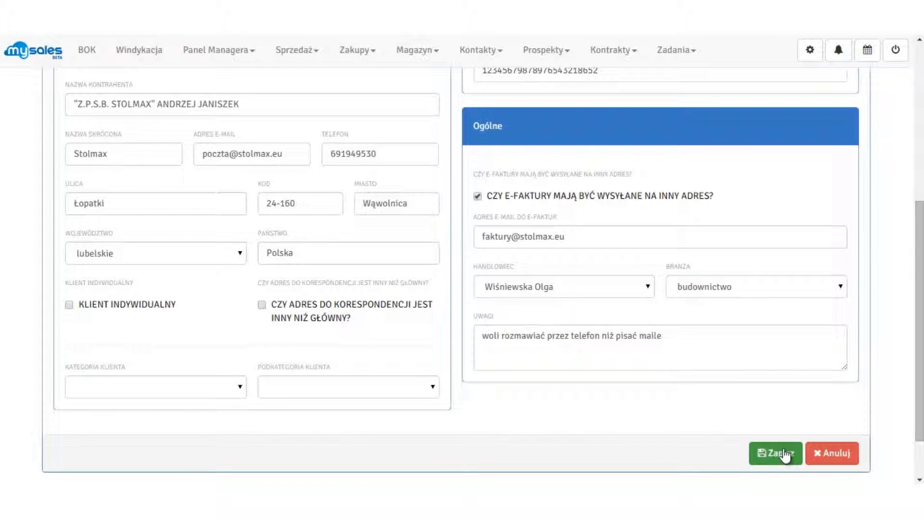
left_click_drag(919, 328, 921, 348)
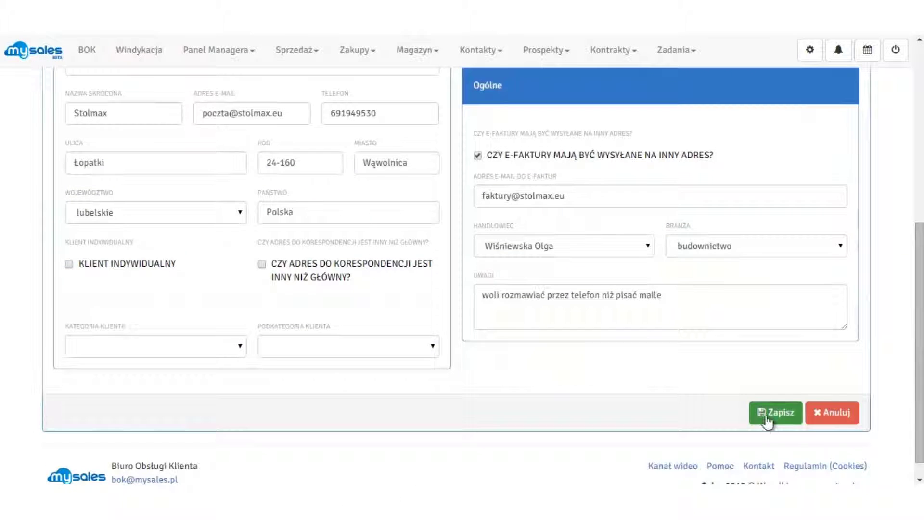
left_click(766, 417)
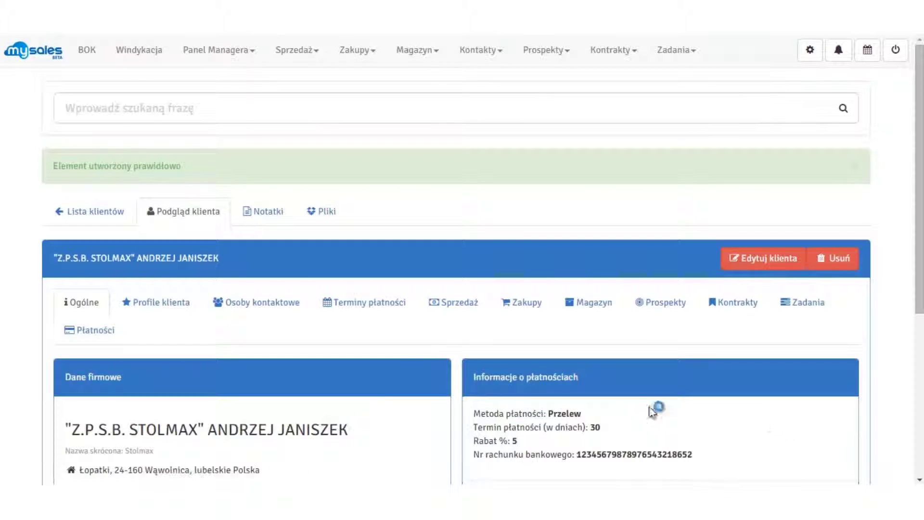
Confirm the Profile klienta tab is empty, then open the Stolmax client for editing
scroll(378, 392, "down", 3)
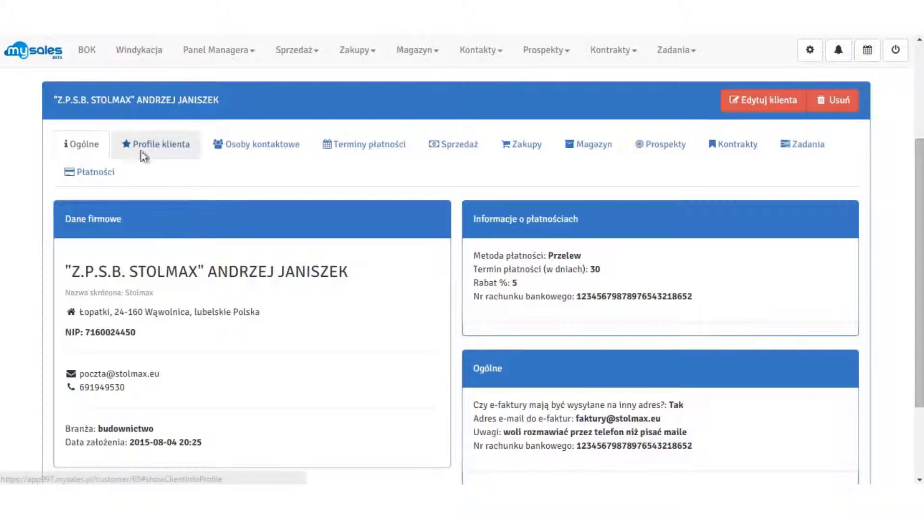
left_click(171, 153)
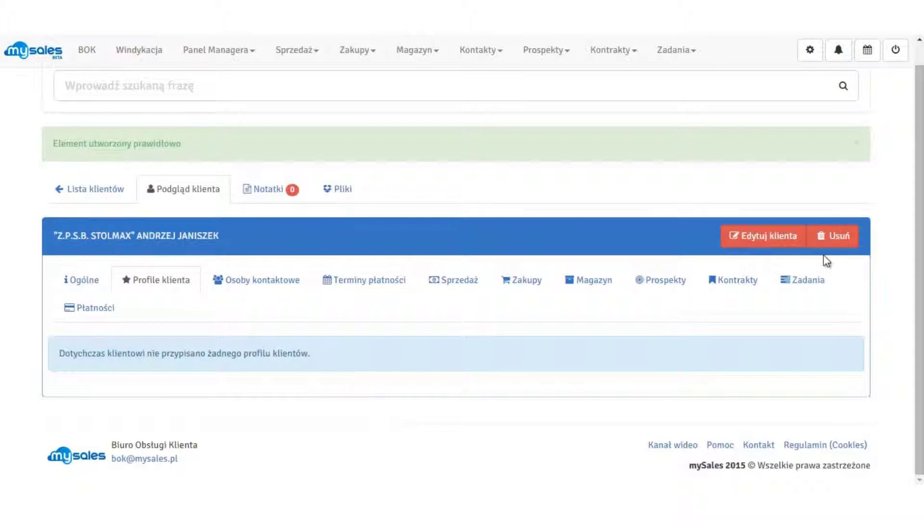
left_click(789, 239)
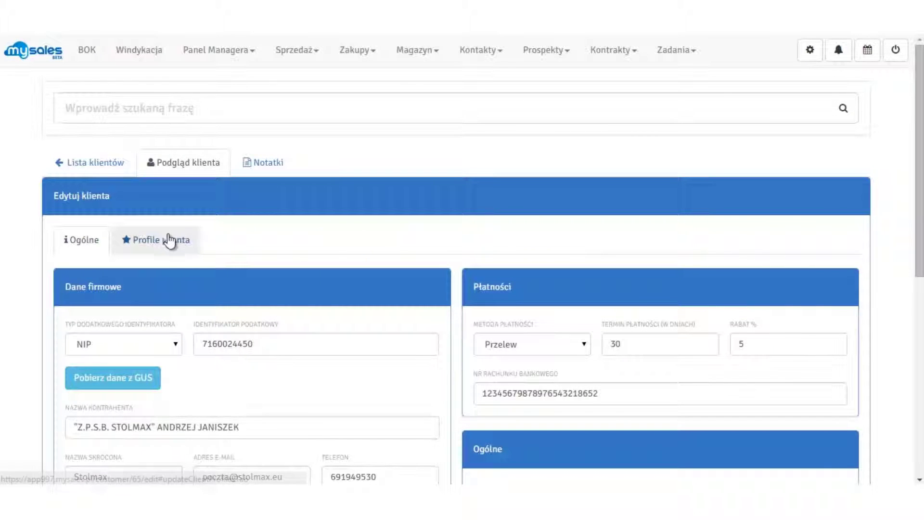
Add a new profile on the Profile klienta tab and open its profile-type dropdown
left_click(184, 246)
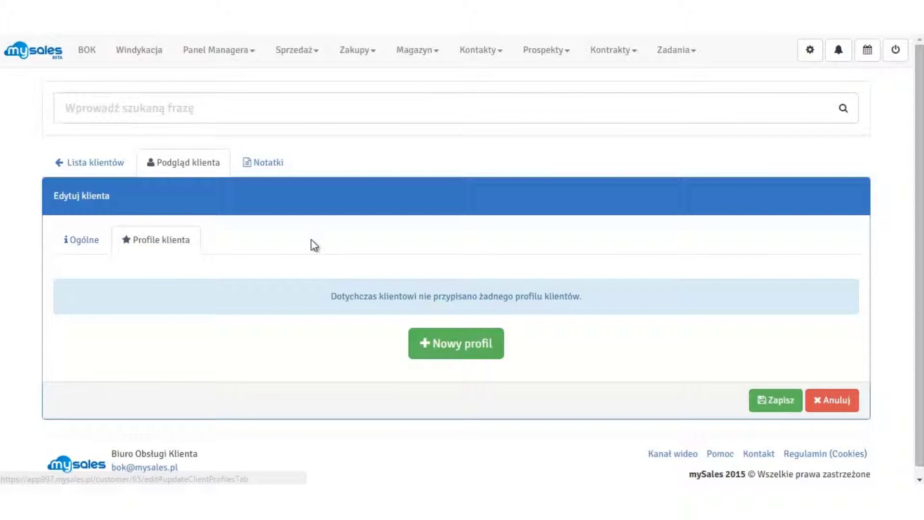
left_click(486, 347)
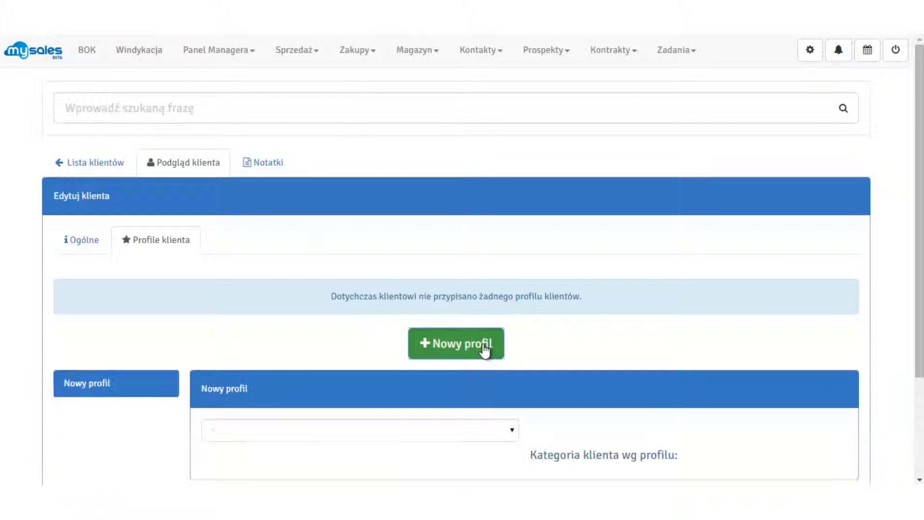
scroll(558, 334, "down", 3)
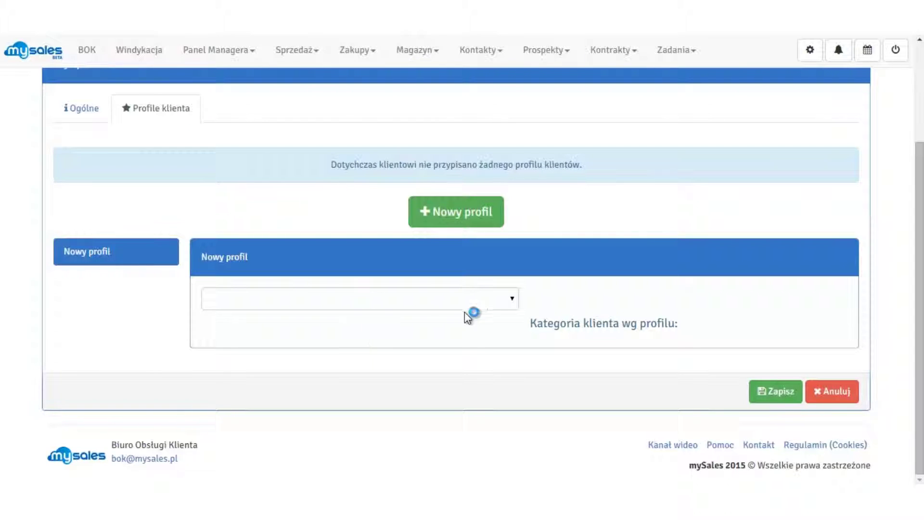
left_click(500, 301)
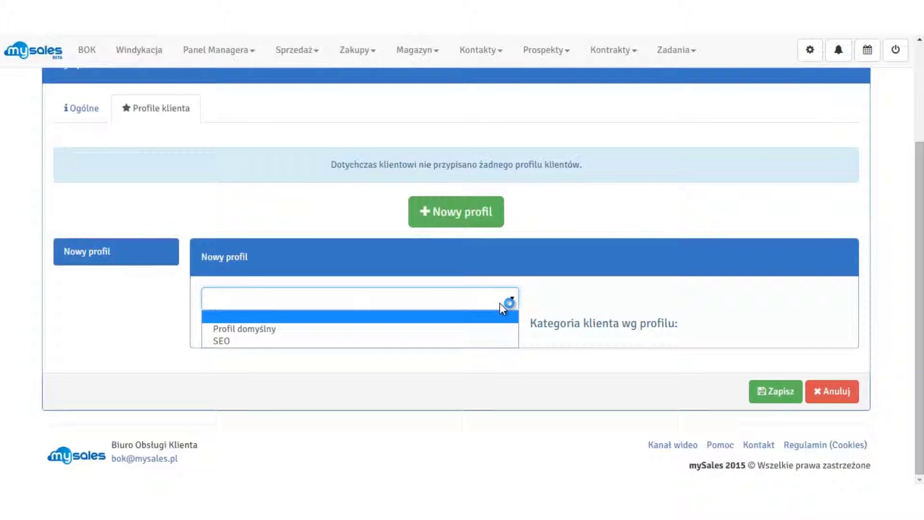
Choose Profil domyślny with company size małe, location lubelskie and industry Inne
left_click(264, 329)
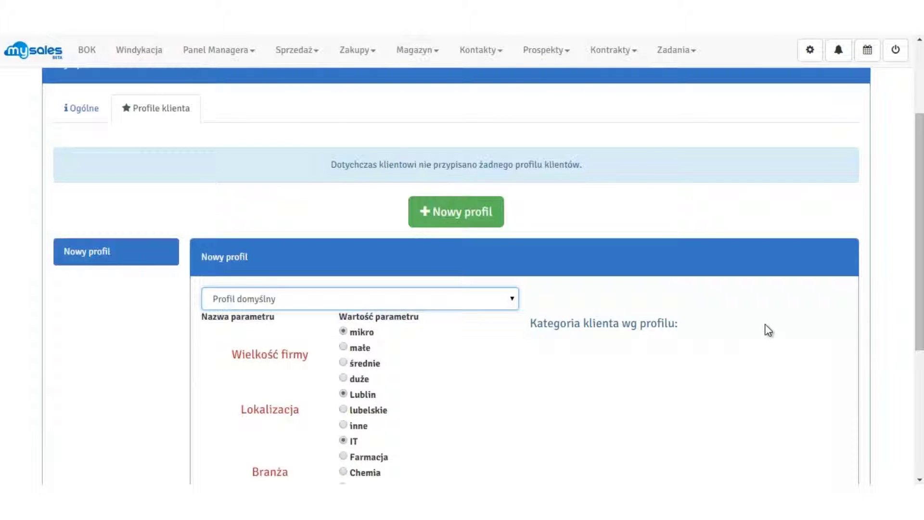
scroll(767, 329, "down", 3)
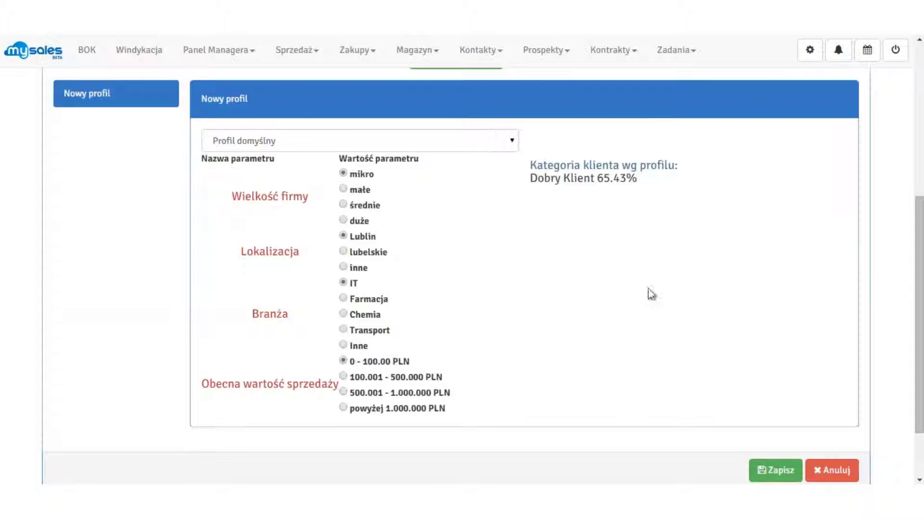
left_click(344, 189)
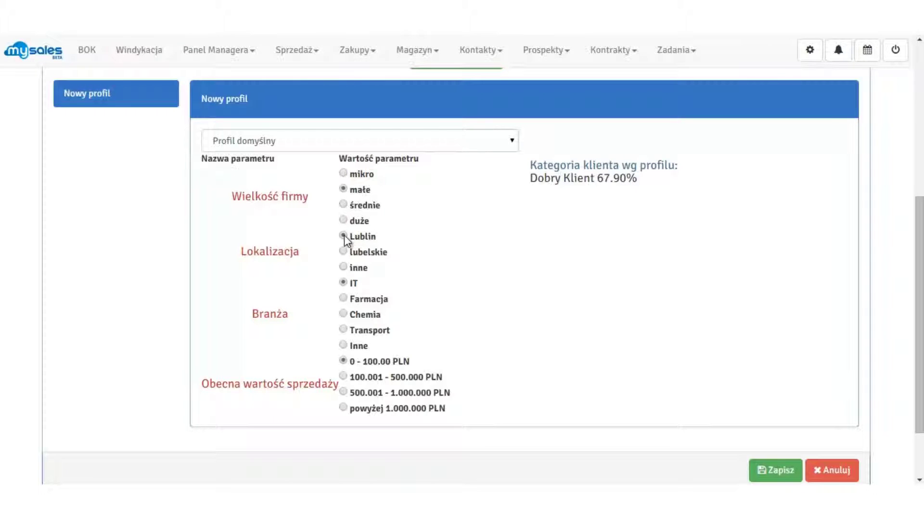
left_click(343, 251)
left_click(346, 345)
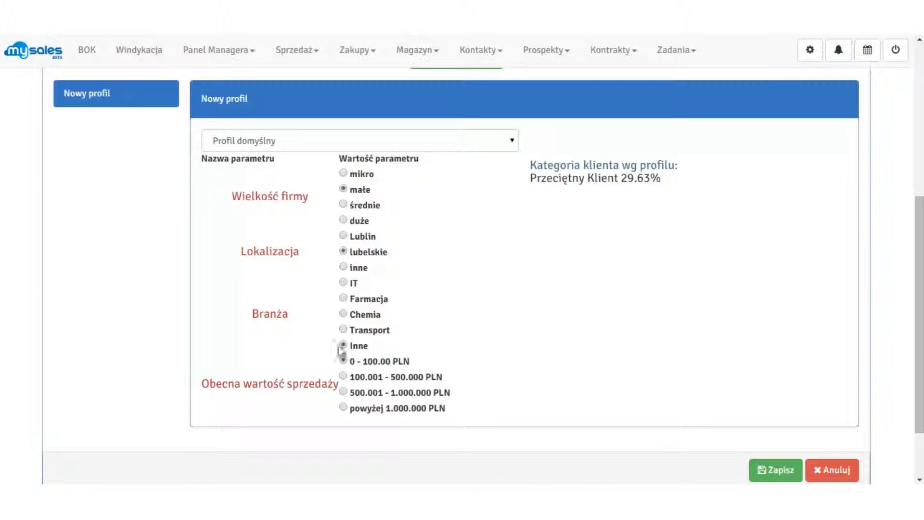
Set current sales value to 500.001 - 1.000.000 PLN (Przeciętny Klient 49.38%) and save
left_click(344, 392)
scroll(919, 313, "down", 1)
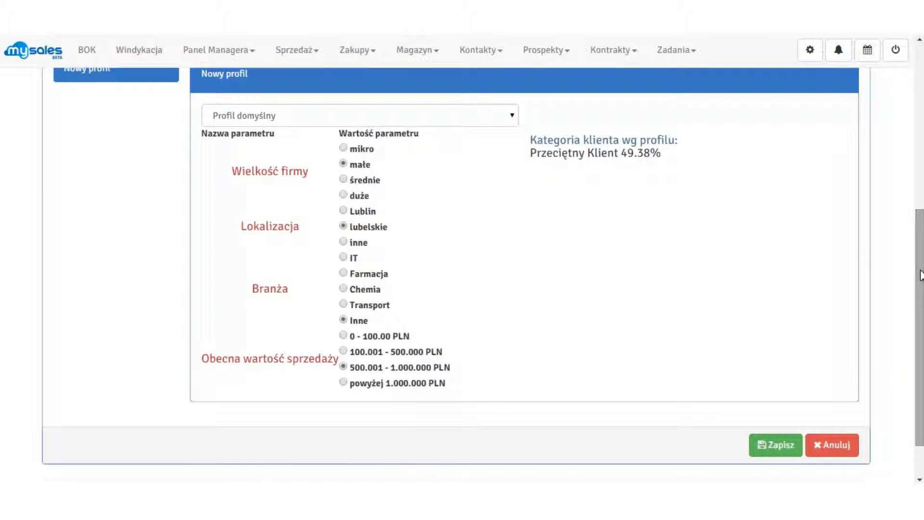
left_click(343, 383)
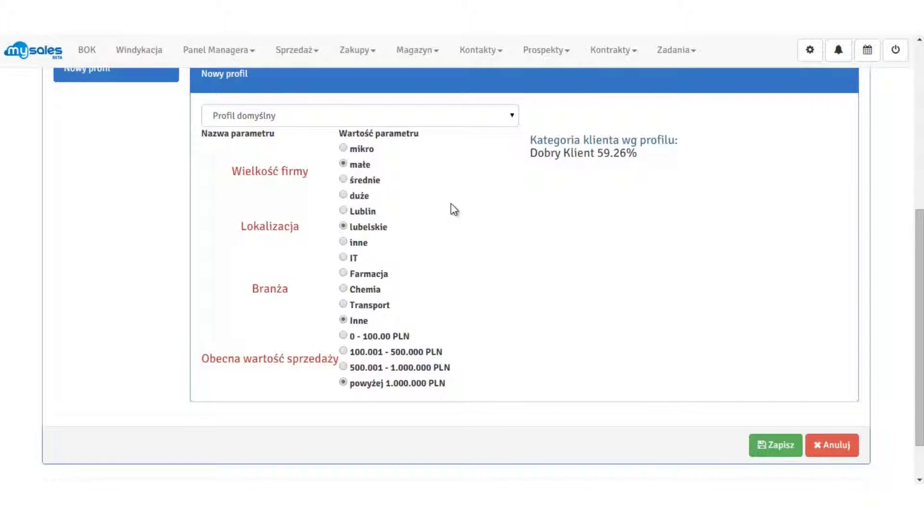
left_click(344, 366)
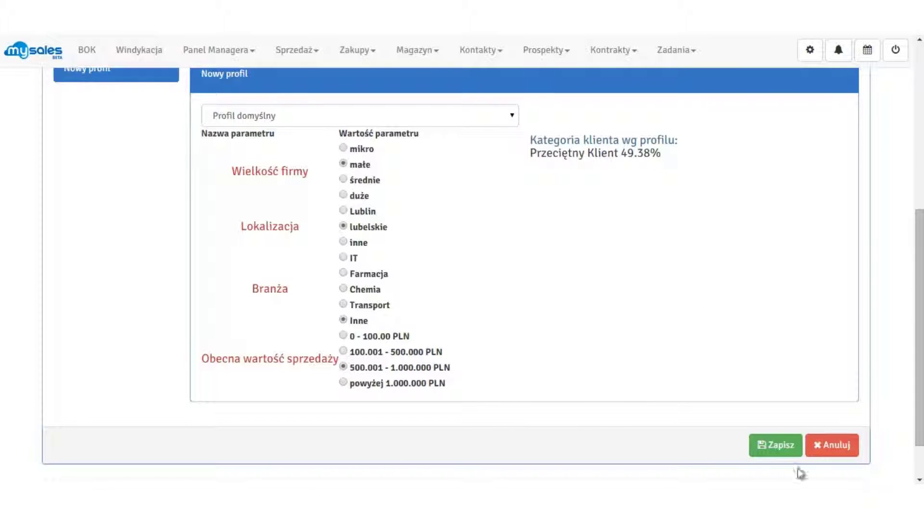
left_click(772, 445)
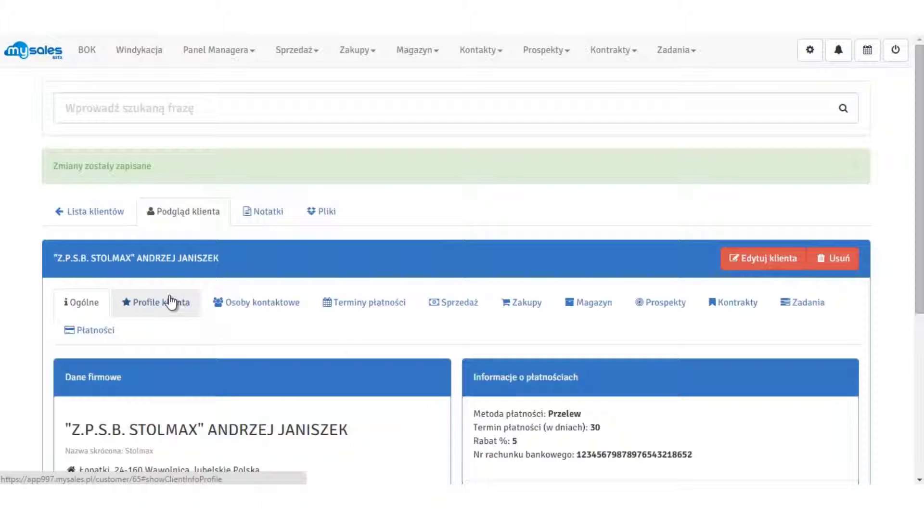
Review the saved Profil domyślny, then reopen the client's Profile klienta tab in edit mode
left_click(169, 299)
scroll(342, 332, "down", 3)
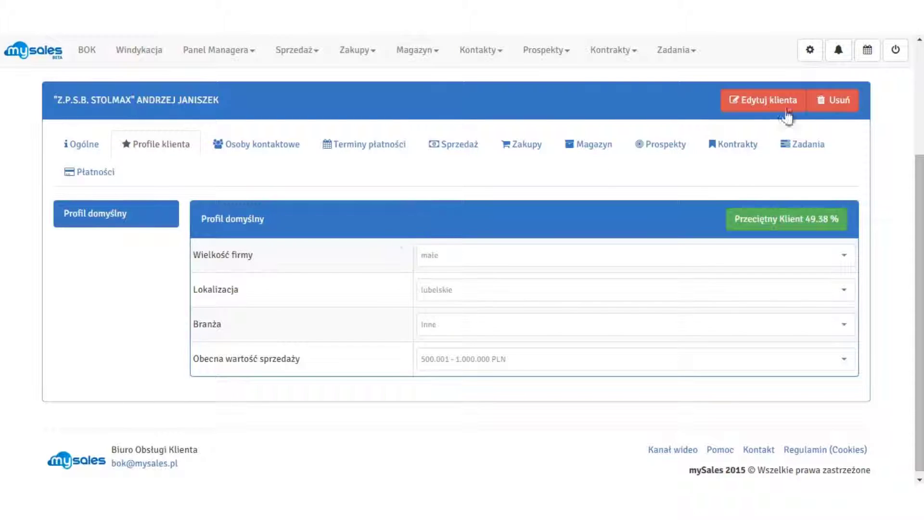
left_click(783, 102)
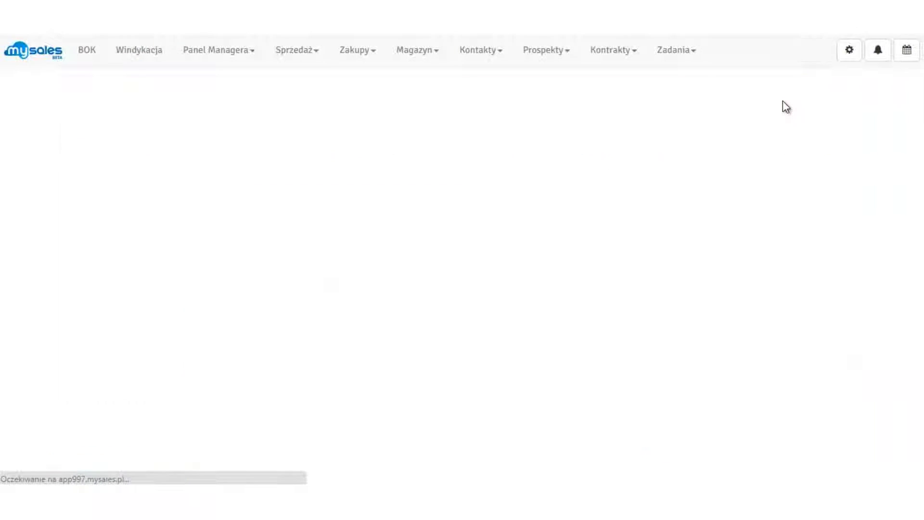
left_click(174, 244)
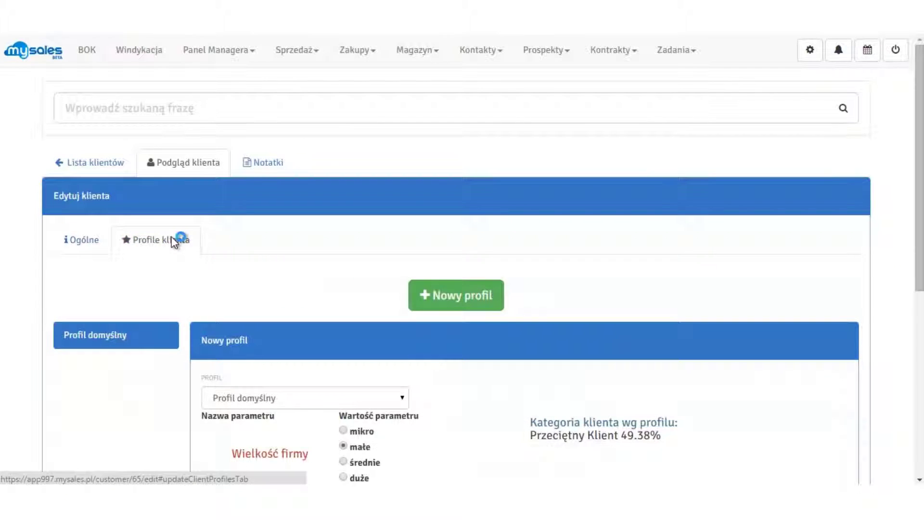
Add a new client profile of type SEO to Stolmax
left_click(465, 298)
scroll(611, 260, "down", 3)
left_click(503, 299)
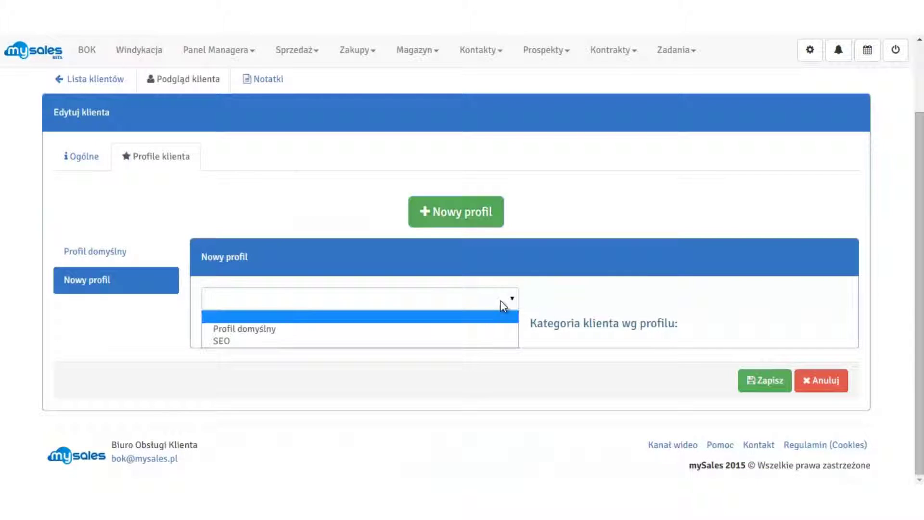
left_click(258, 343)
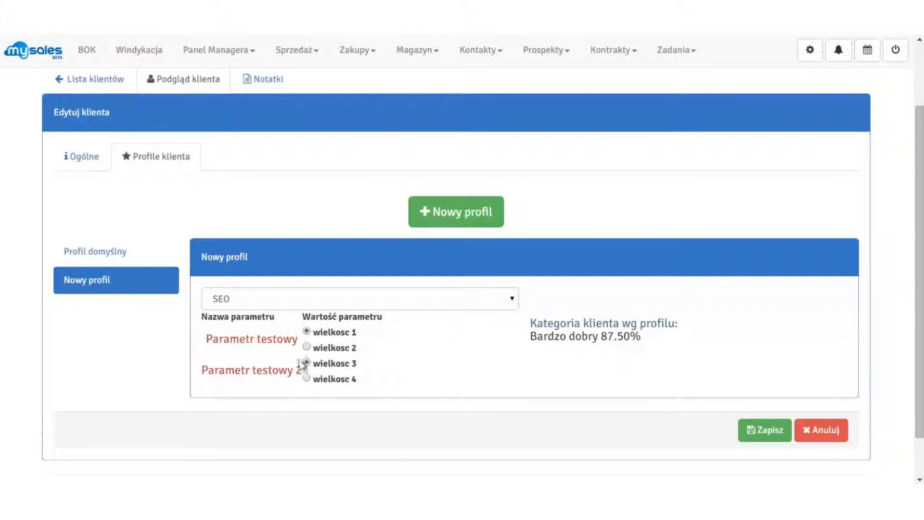
Set Parametr testowy to wielkosc 2 and Parametr testowy 2 to wielkosc 3, then save the client
left_click(307, 347)
left_click(307, 378)
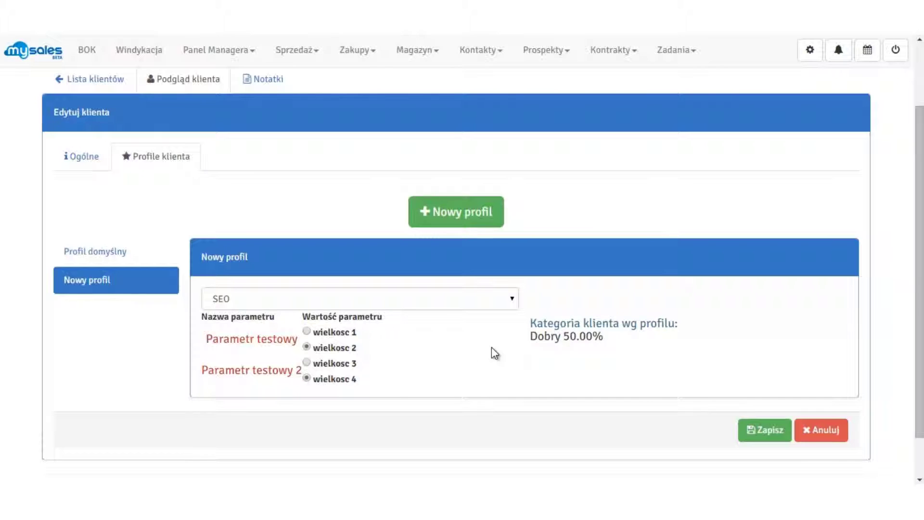
left_click(307, 331)
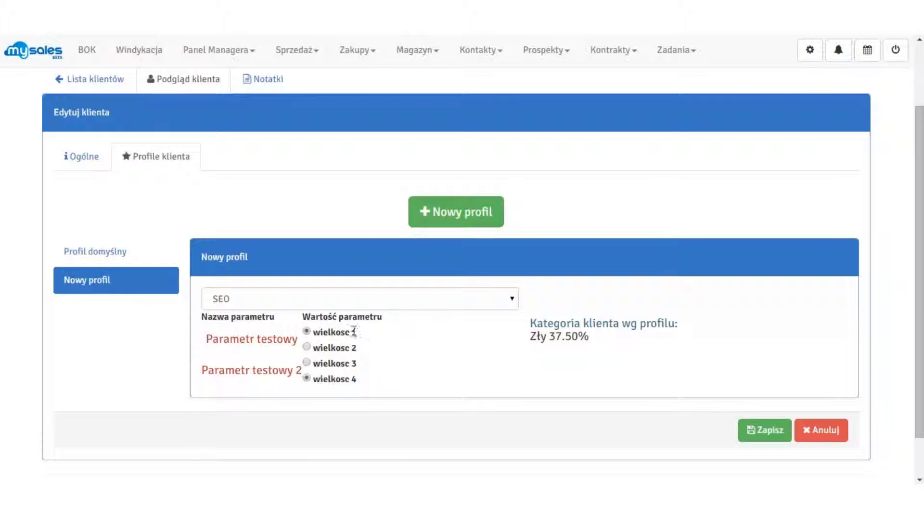
left_click(308, 346)
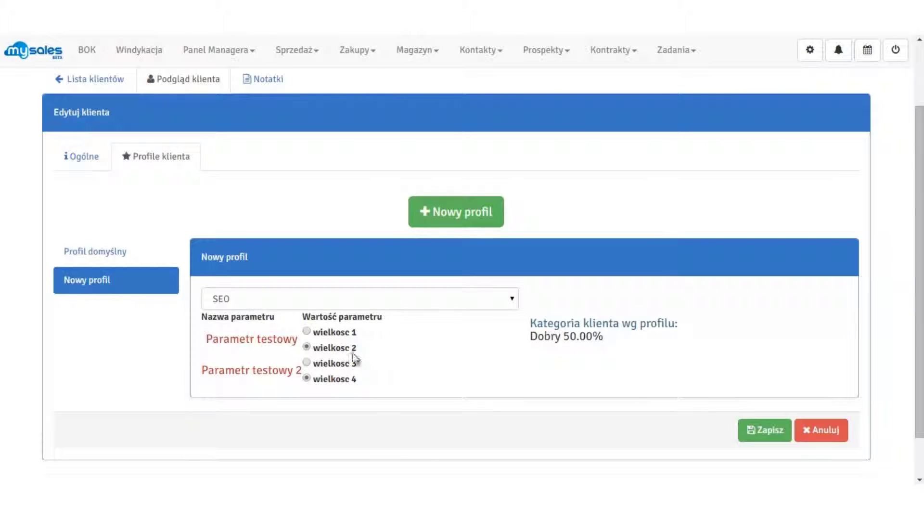
left_click(307, 362)
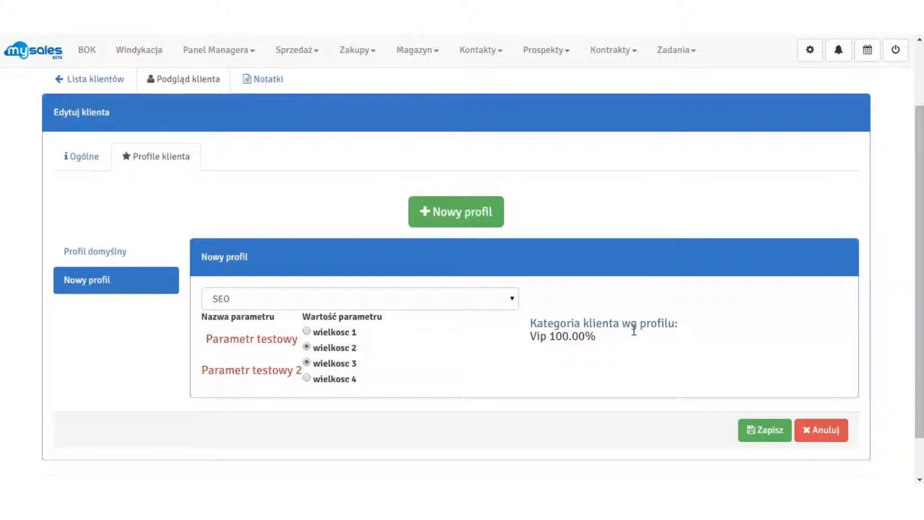
left_click(769, 434)
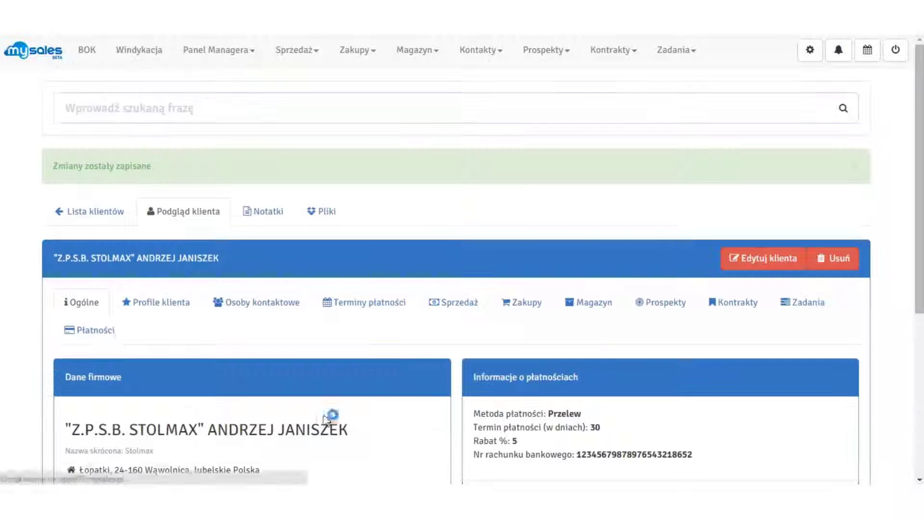
Show Stolmax's client profiles and open the SEO profile with wielkosc 2, wielkosc 3 and Vip 100 %
left_click(130, 303)
scroll(189, 355, "down", 3)
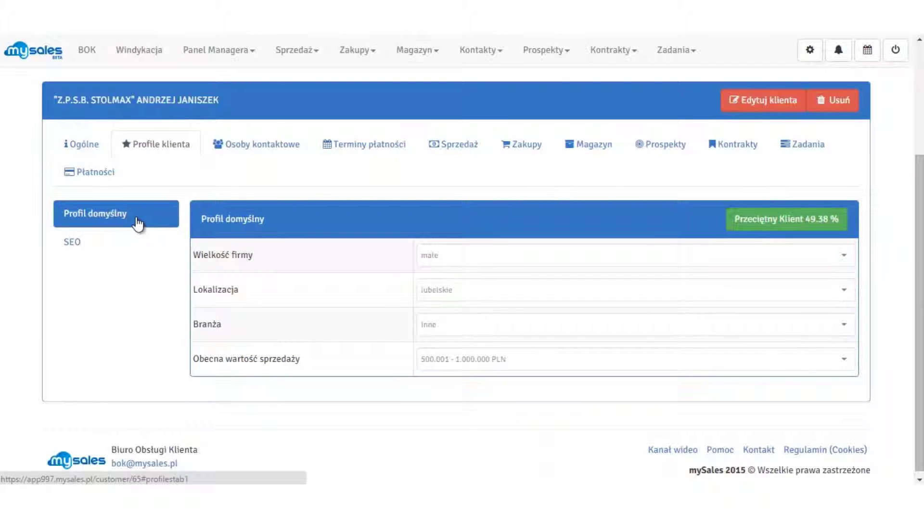
left_click(73, 244)
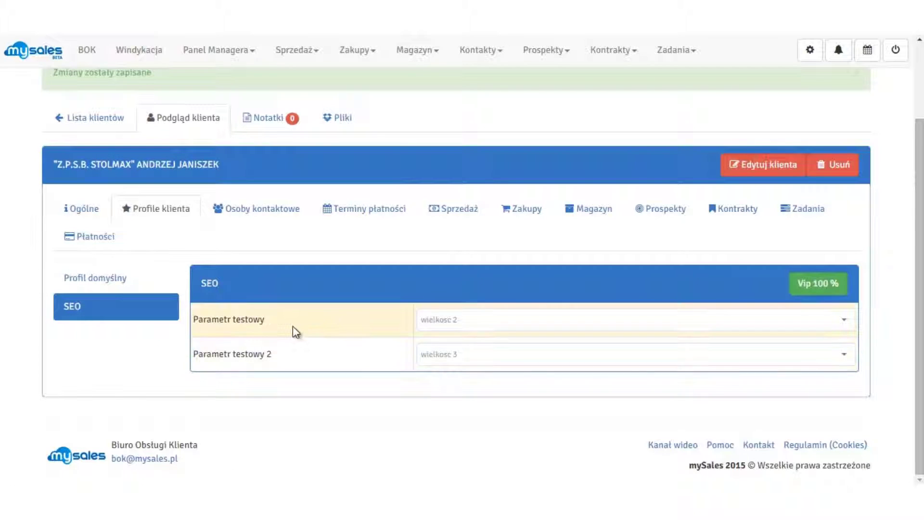